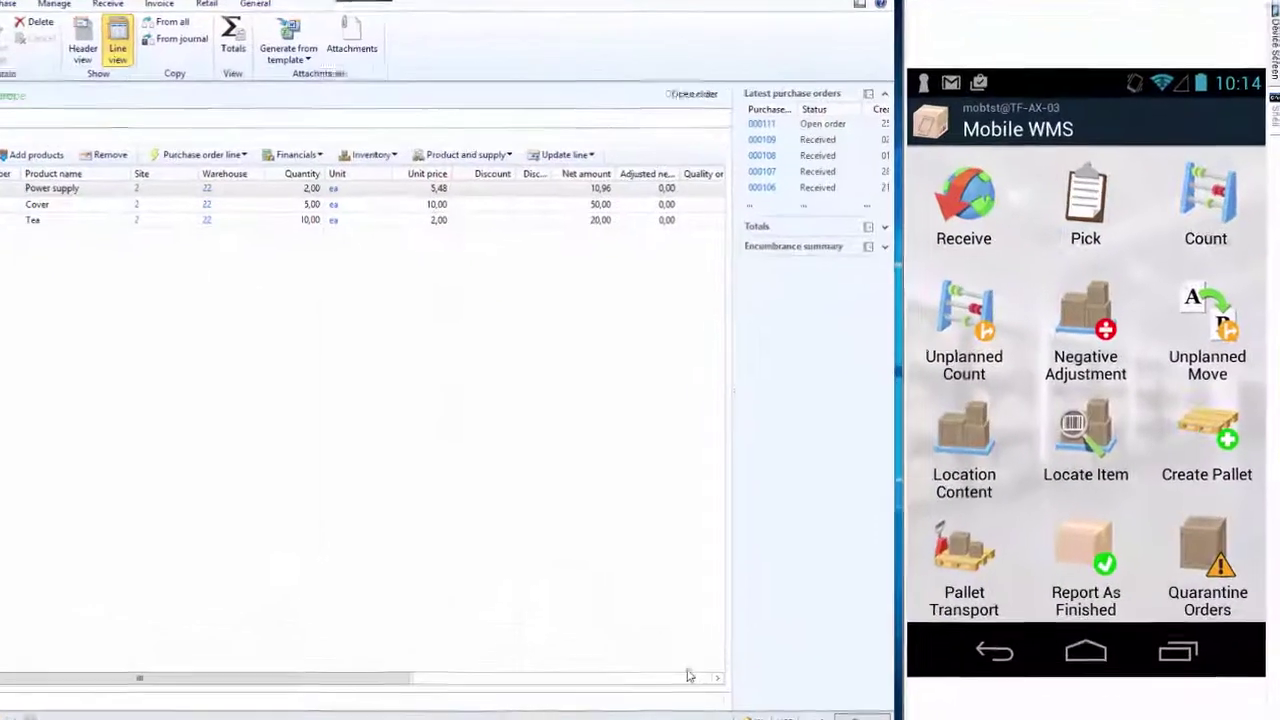
- Open the orders to receive, filtered to warehouse 22 with delivery date 4/27/2017
{"action": "left_click", "coordinate": [1036, 236]}
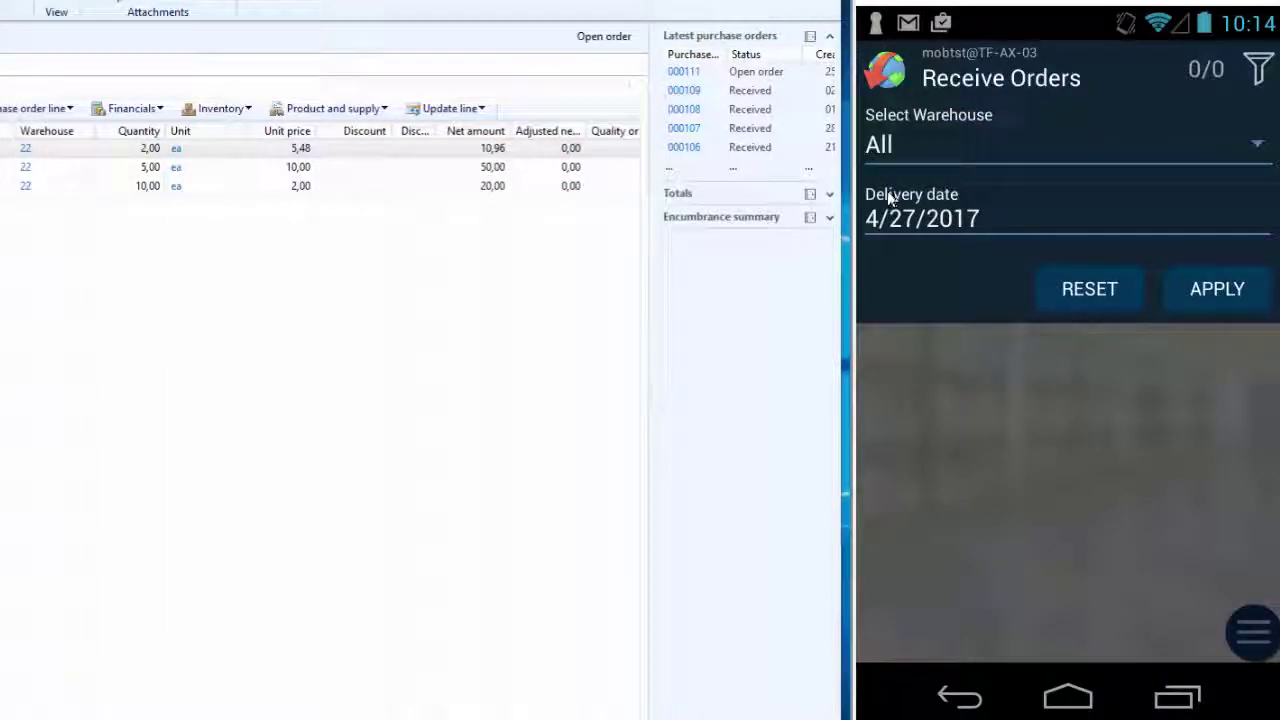
{"action": "left_click", "coordinate": [1257, 148]}
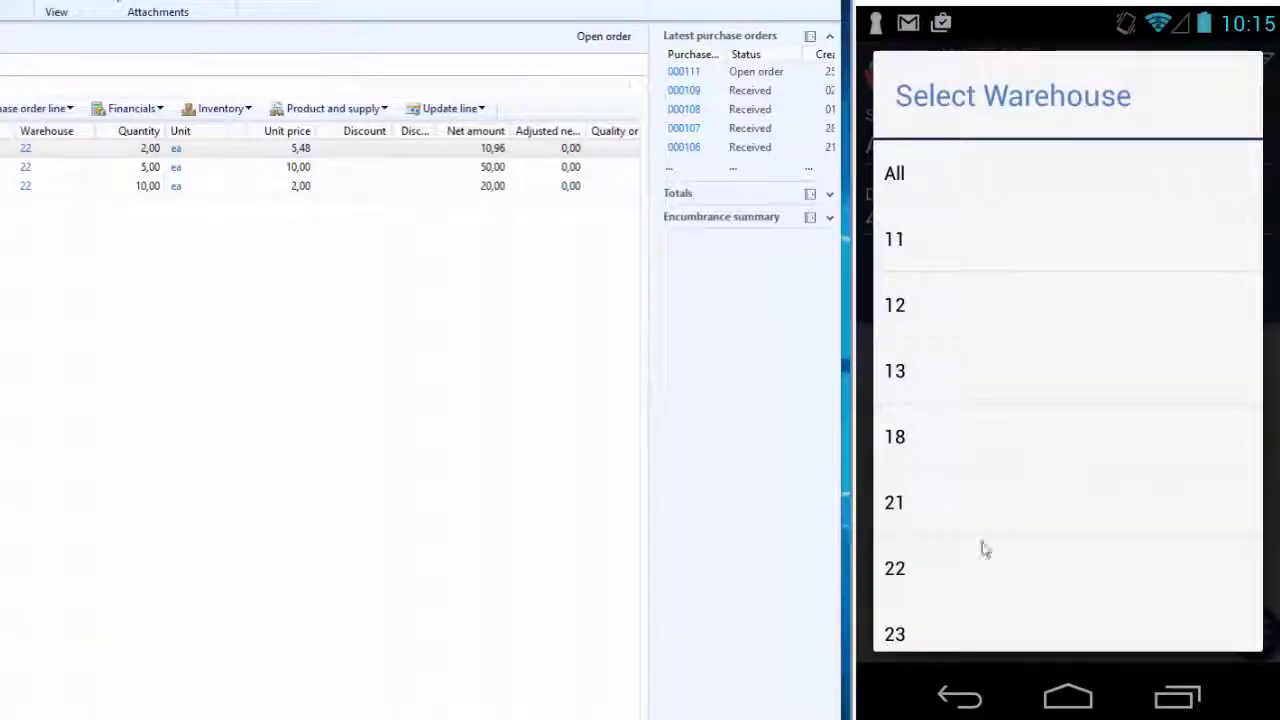
{"action": "left_click", "coordinate": [960, 567]}
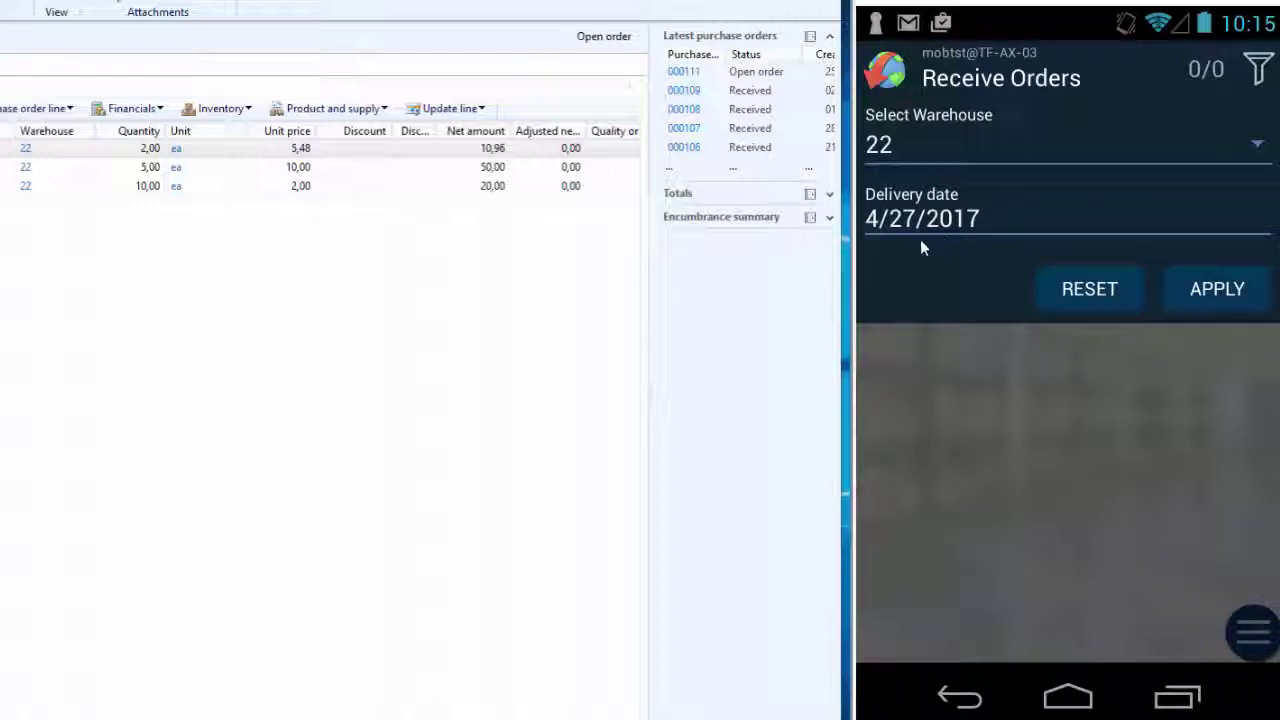
{"action": "left_click", "coordinate": [1160, 310]}
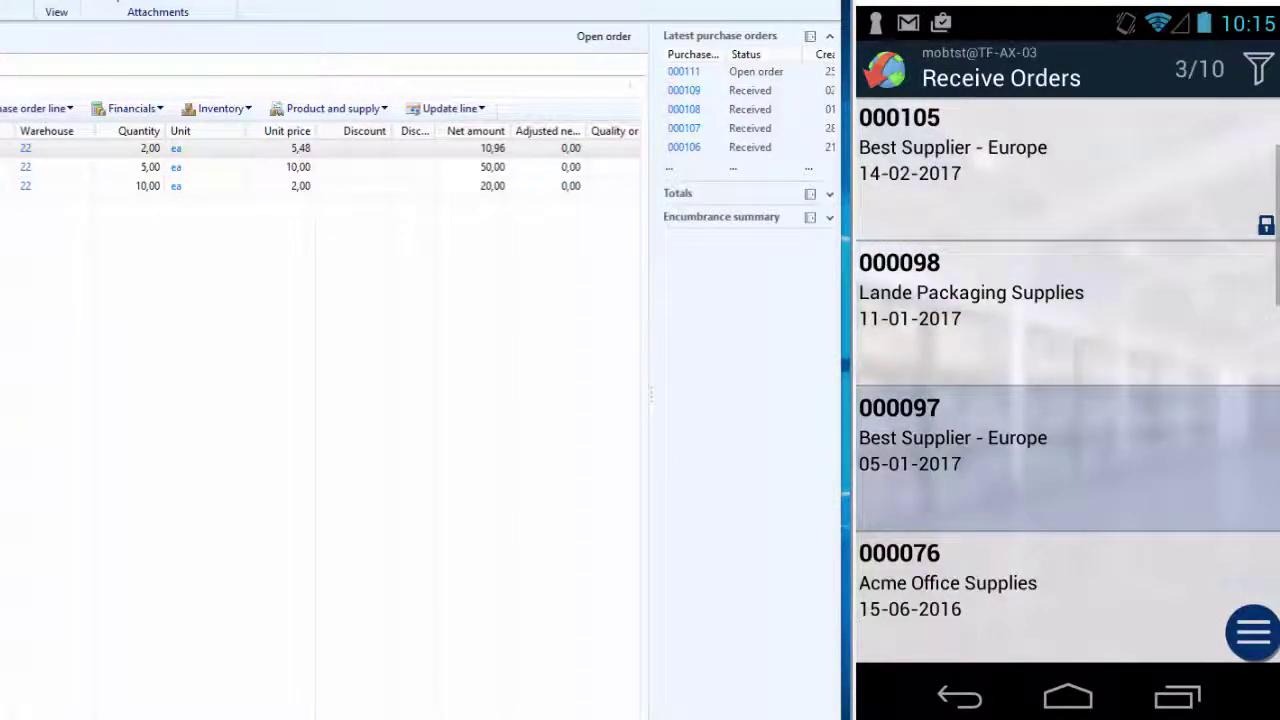
- Look through the whole list of receive orders for warehouse 22 and return to its first entry
{"action": "key", "text": "Down"}
{"action": "key", "text": "Down"}
{"action": "key", "text": "Down"}
{"action": "key", "text": "Down"}
{"action": "key", "text": "Down"}
{"action": "key", "text": "Down"}
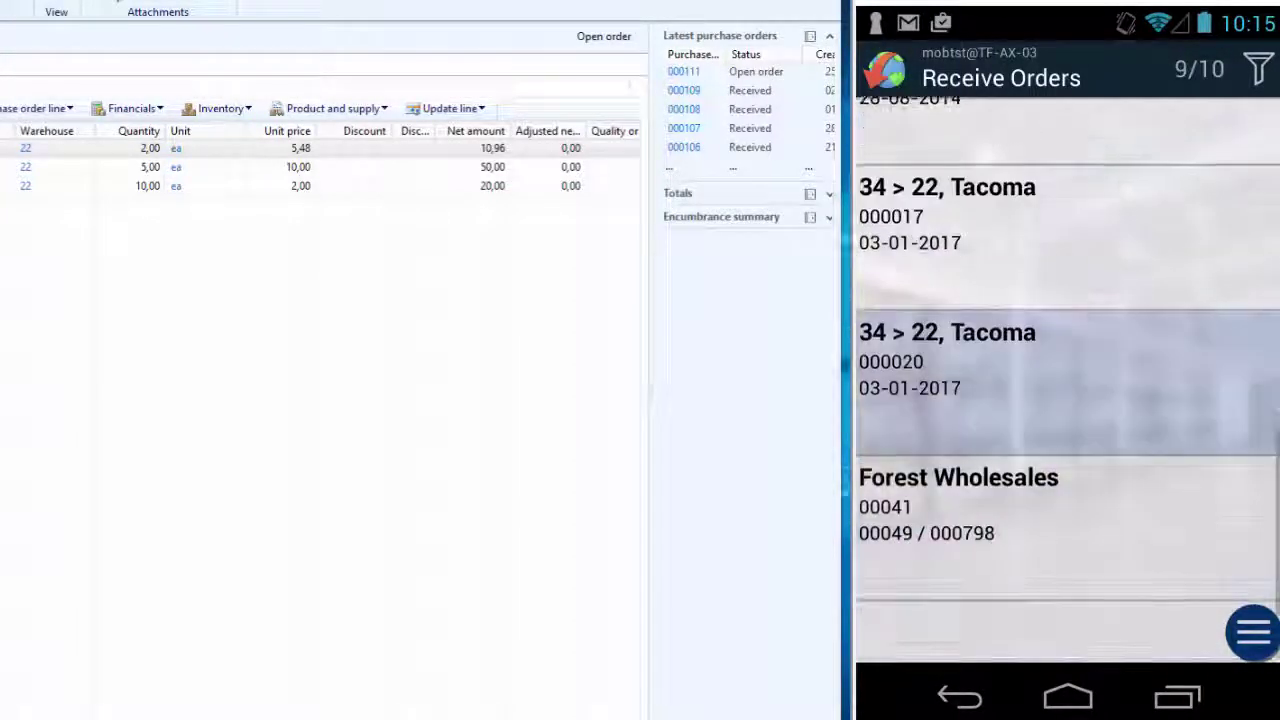
{"action": "key", "text": "Up"}
{"action": "key", "text": "Up"}
{"action": "key", "text": "Up"}
{"action": "key", "text": "Up"}
{"action": "key", "text": "Up"}
{"action": "key", "text": "Up"}
{"action": "key", "text": "Up"}
{"action": "key", "text": "Up"}
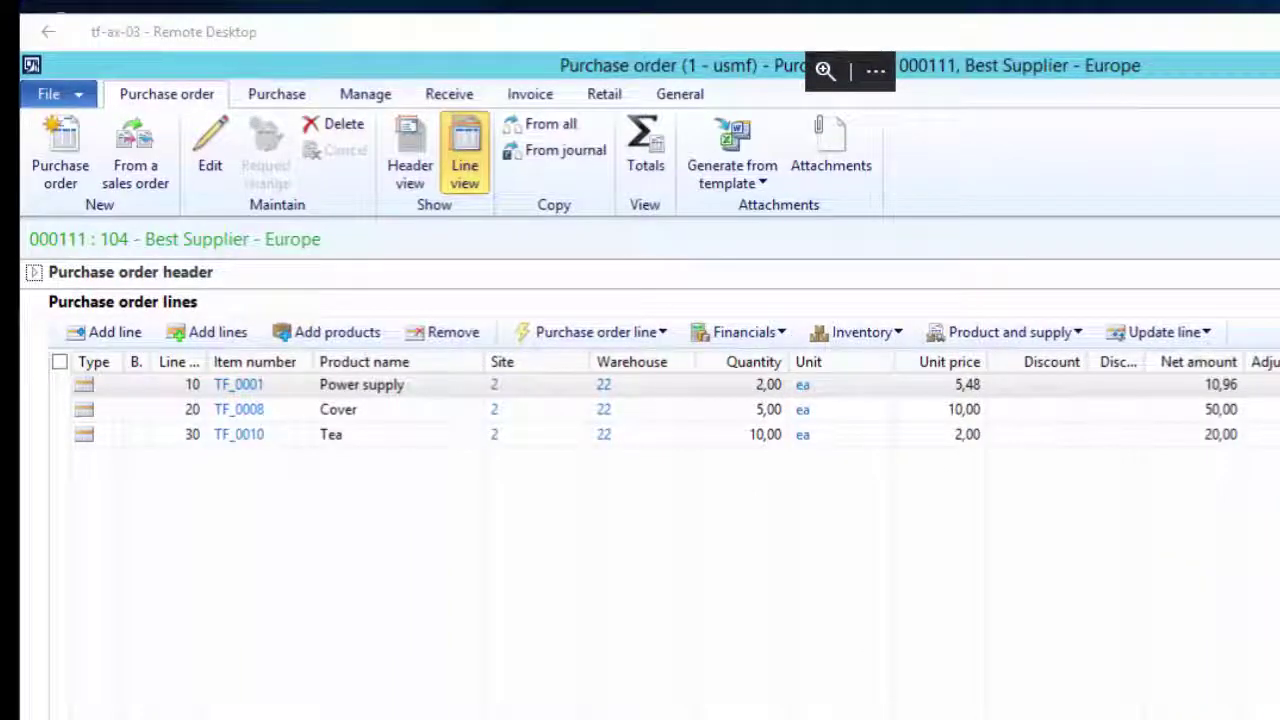
- Switch to Dynamics AX and confirm the open purchase order from Best Supplier - Europe
{"action": "left_click", "coordinate": [270, 96]}
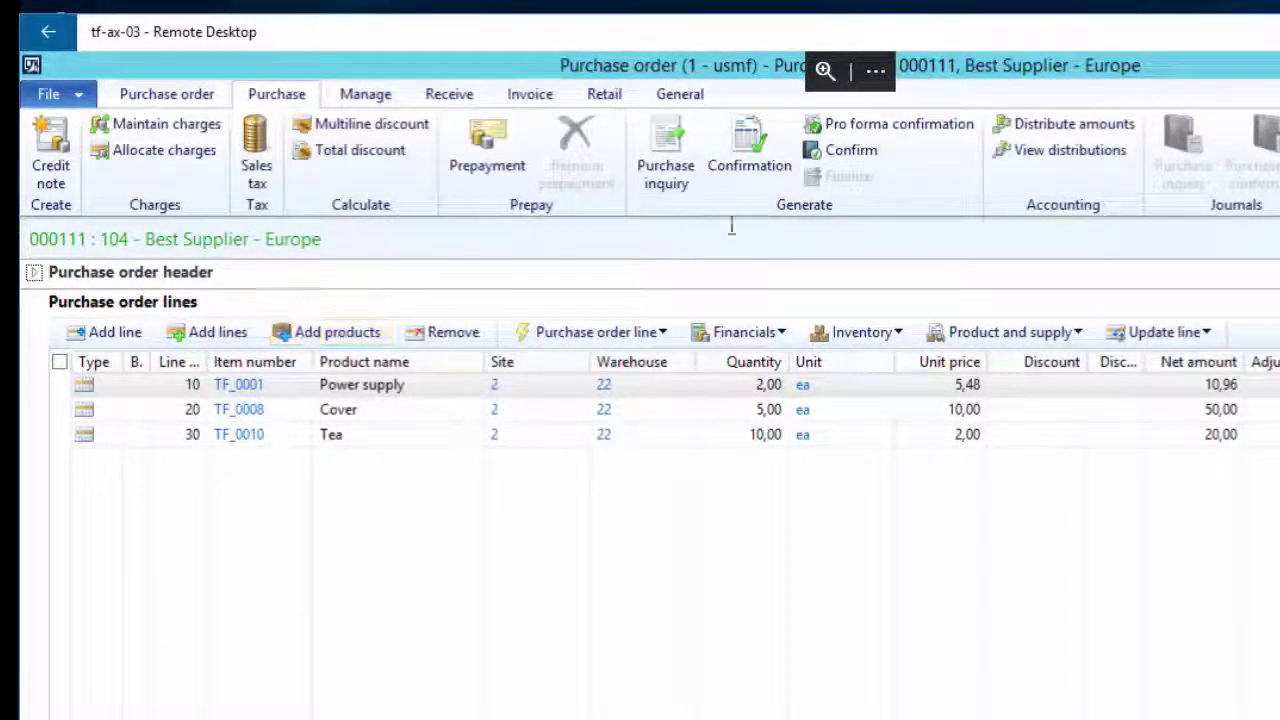
{"action": "left_click", "coordinate": [840, 158]}
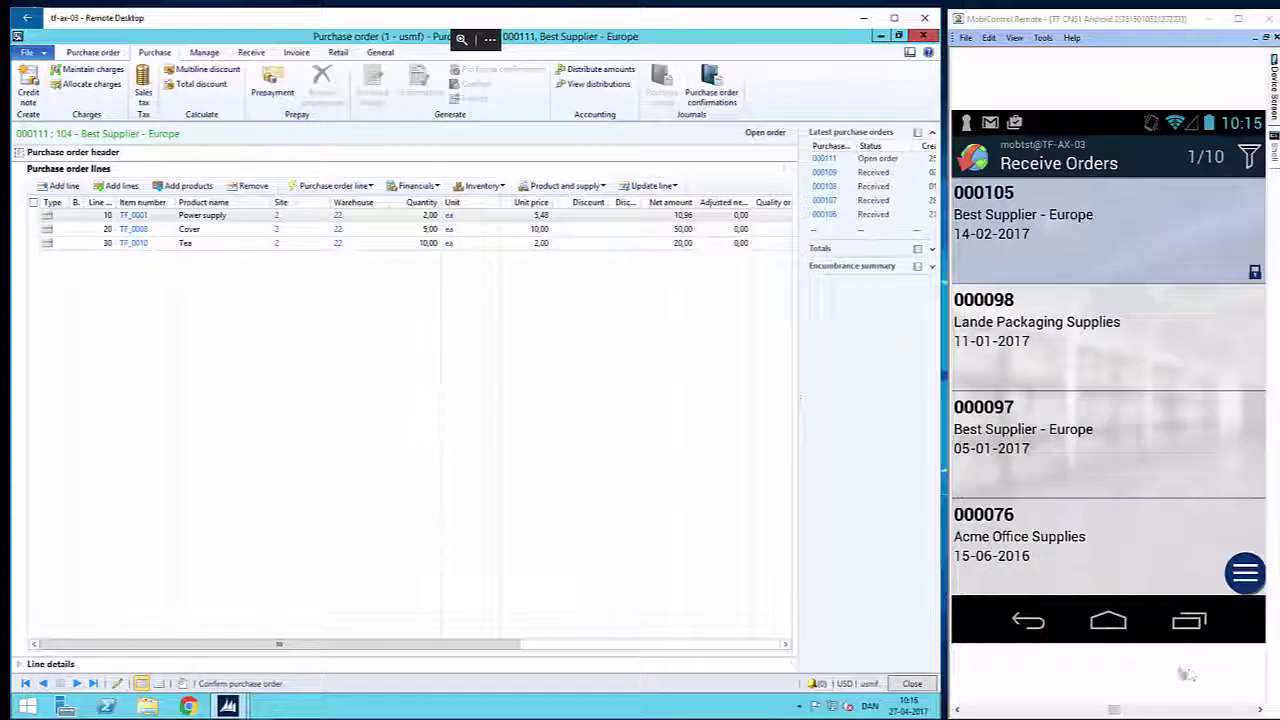
- Switch to Mobile WMS, reload the receive orders and open the Best Supplier - Europe order dated 25-04-2017
{"action": "left_click", "coordinate": [1028, 622]}
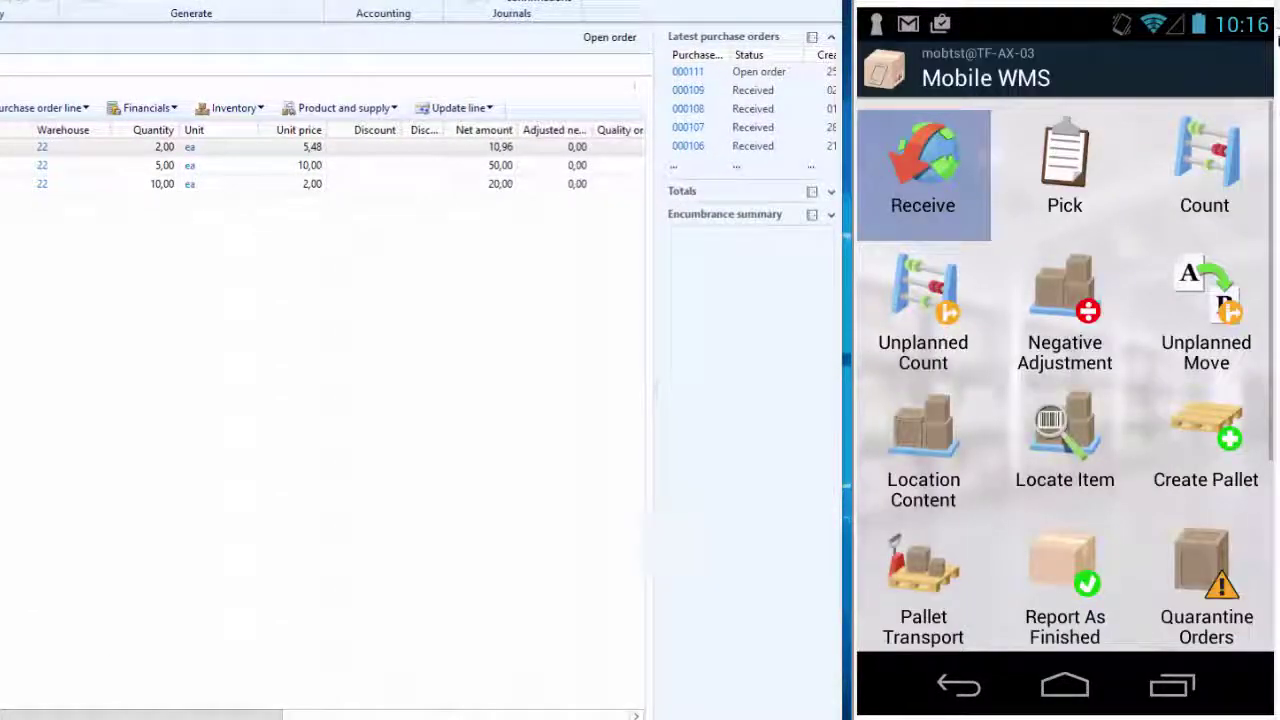
{"action": "left_click", "coordinate": [934, 149]}
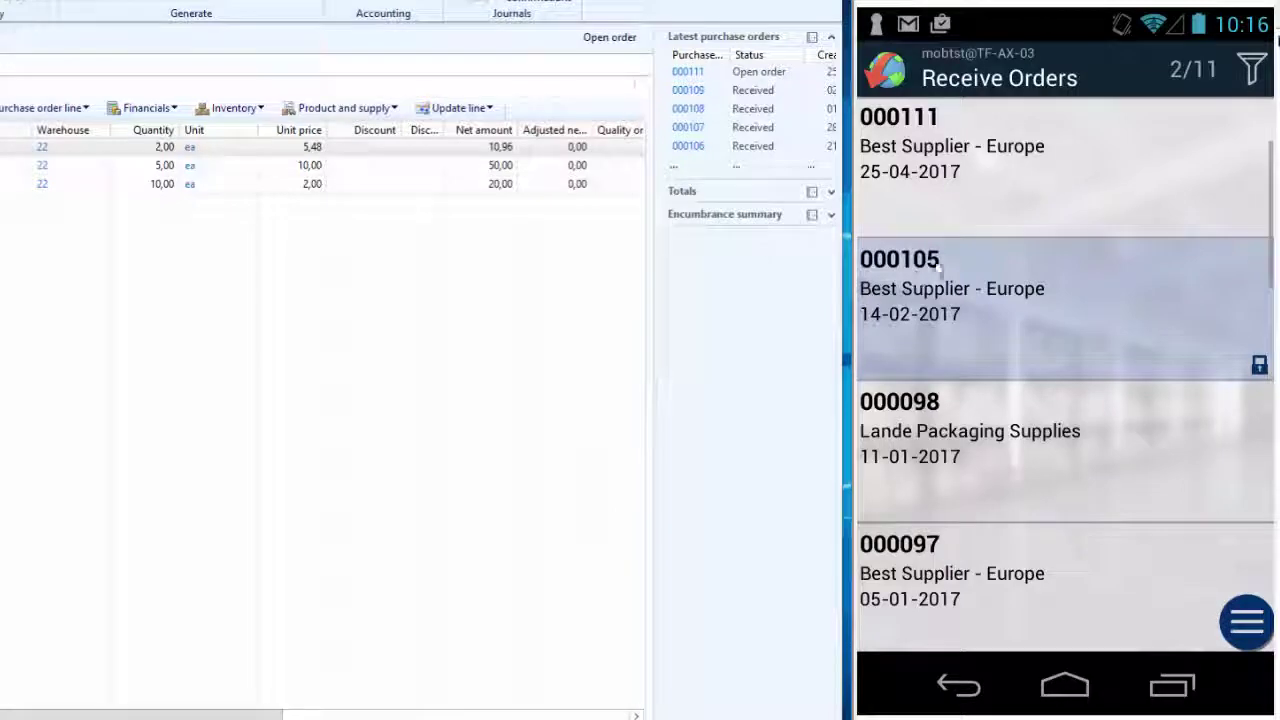
{"action": "key", "text": "Up"}
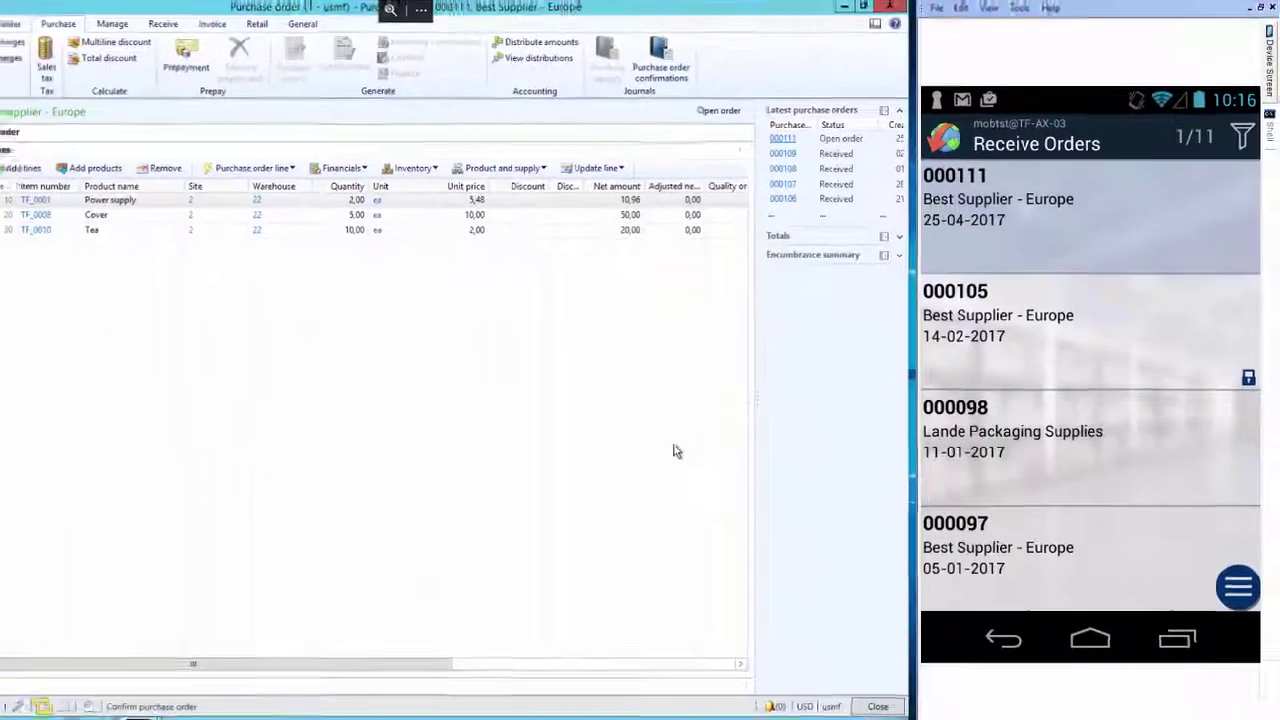
{"action": "key", "text": "Return"}
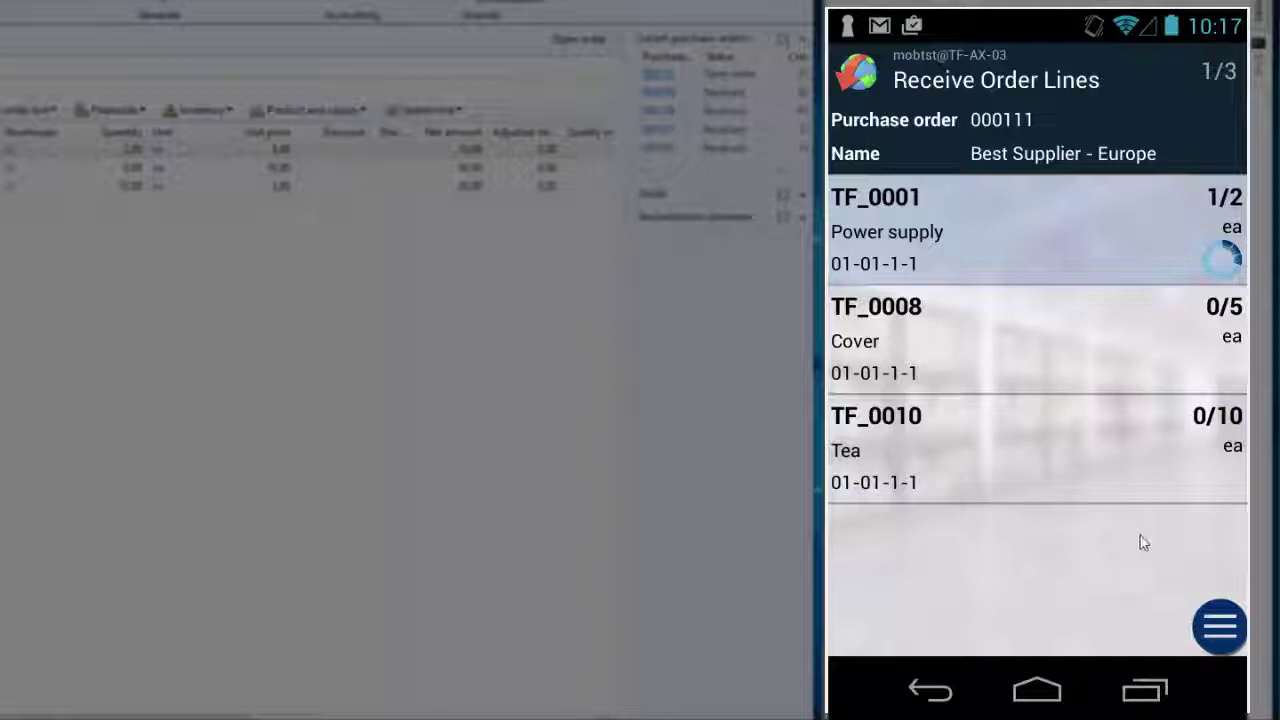
- Post the partly received order with a packing slip named "ps-" followed by the purchase order number
{"action": "left_click", "coordinate": [1214, 627]}
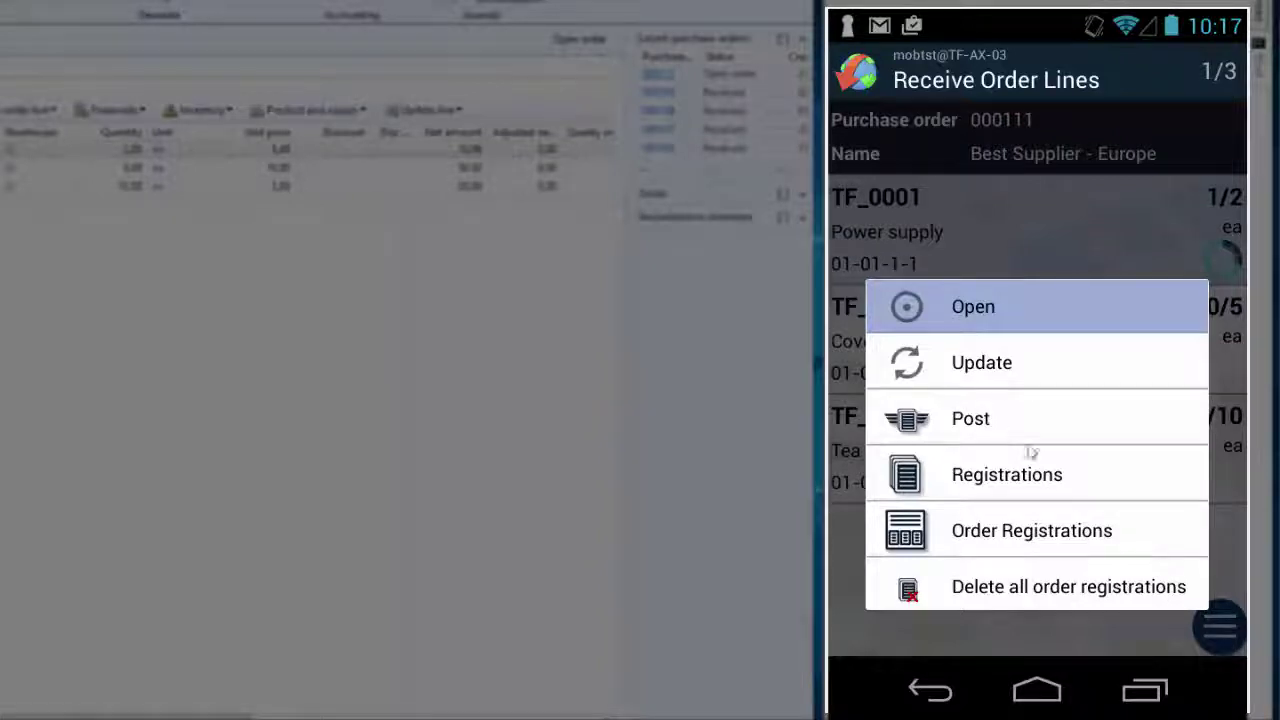
{"action": "left_click", "coordinate": [1048, 470]}
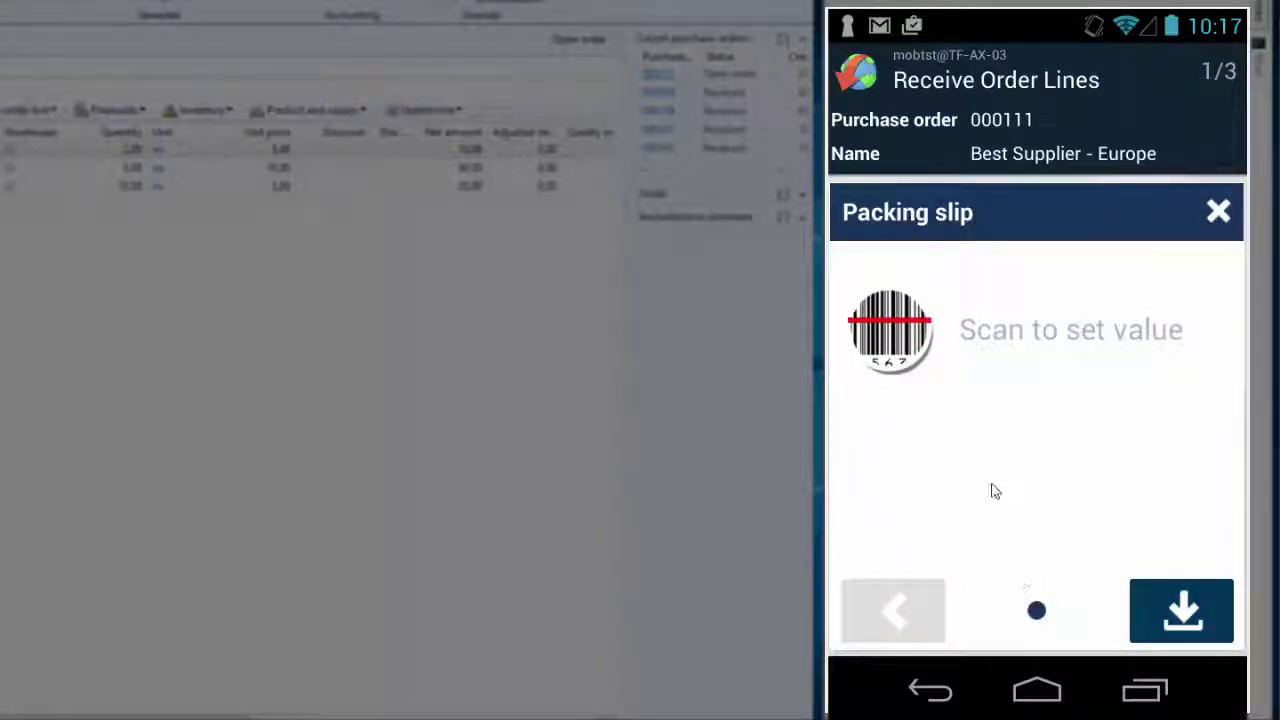
{"action": "left_click", "coordinate": [900, 345]}
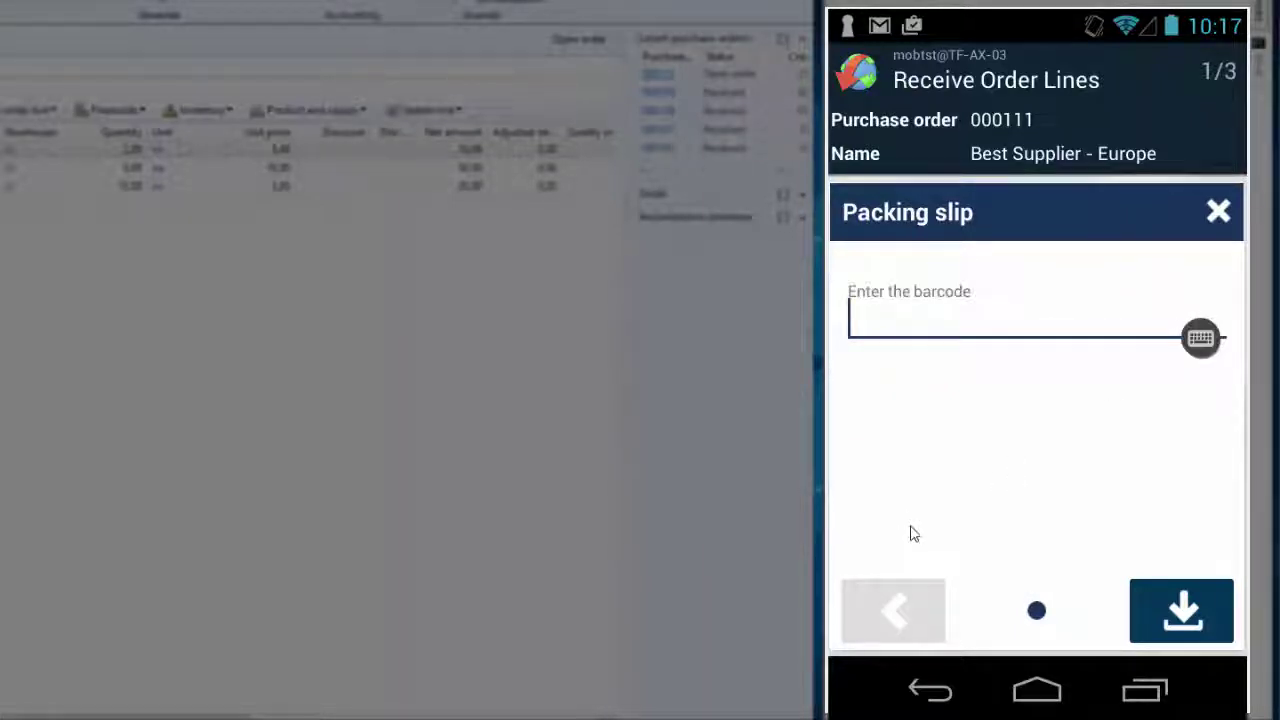
{"action": "type", "text": "ps-000111"}
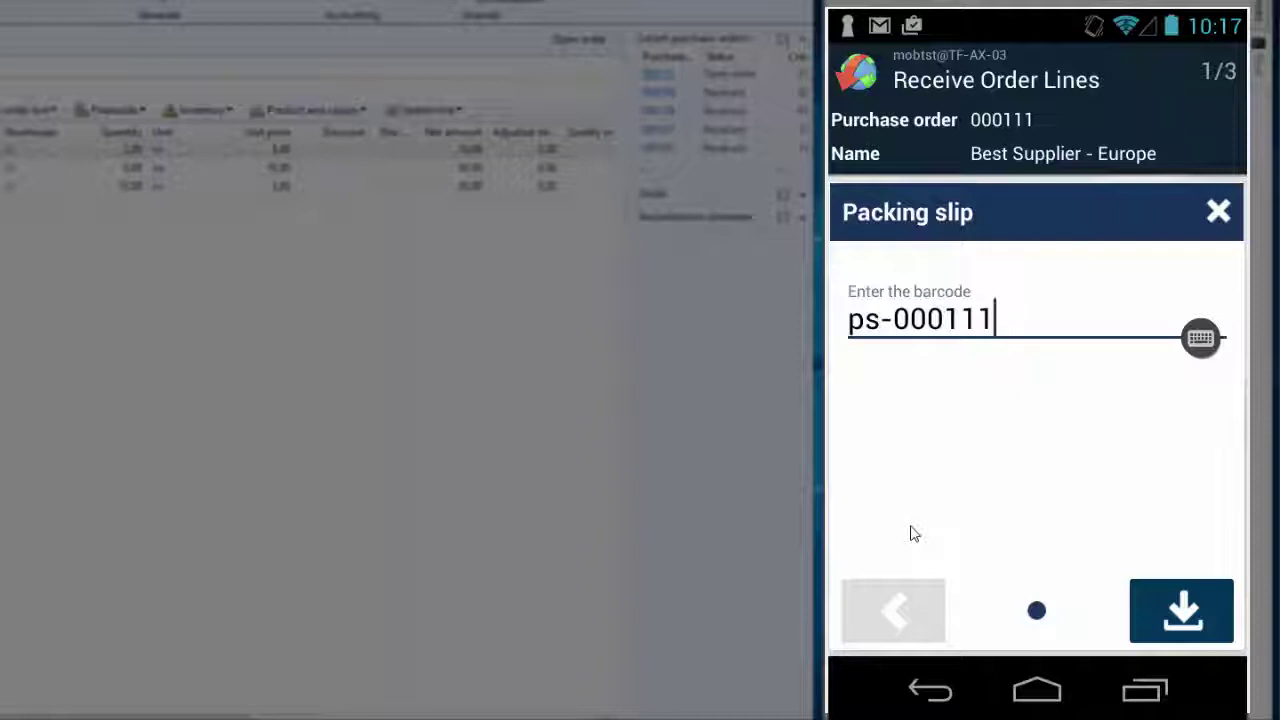
{"action": "left_click", "coordinate": [1185, 616]}
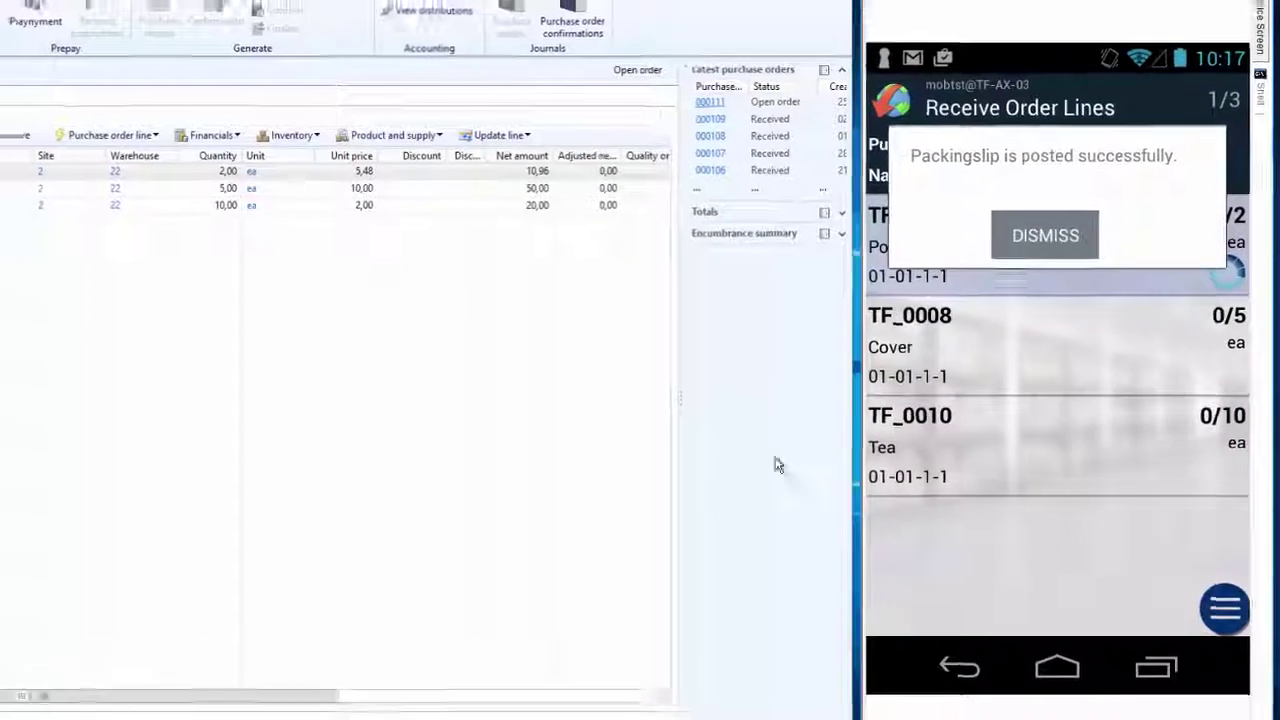
{"action": "left_click", "coordinate": [1024, 221]}
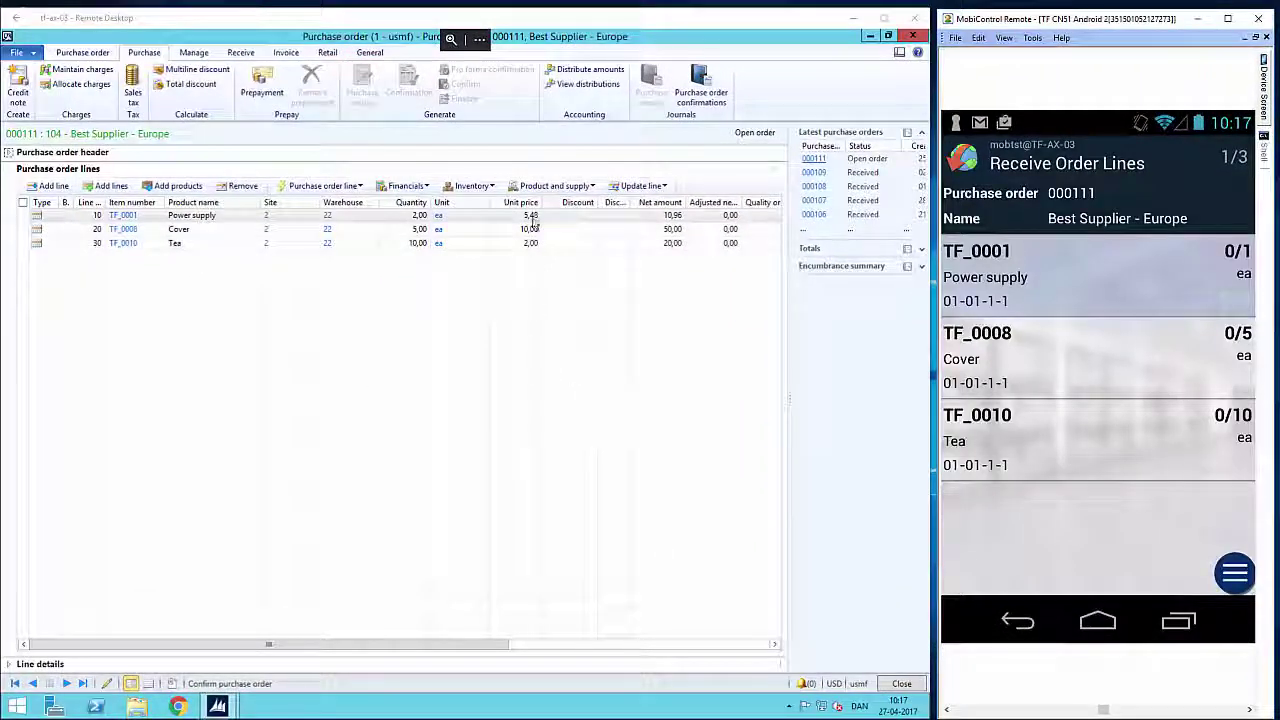
- In Dynamics AX, check the line quantities of the purchase order and close the overview
{"action": "left_click", "coordinate": [369, 58]}
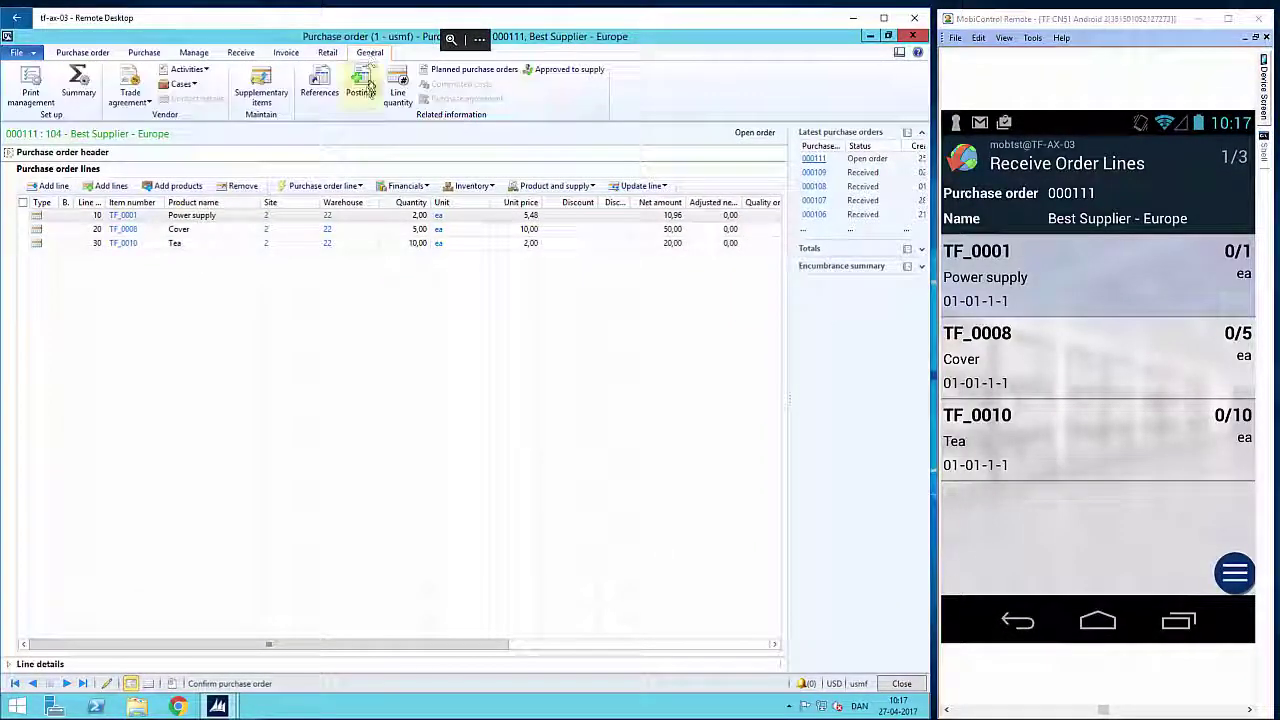
{"action": "left_click", "coordinate": [397, 88]}
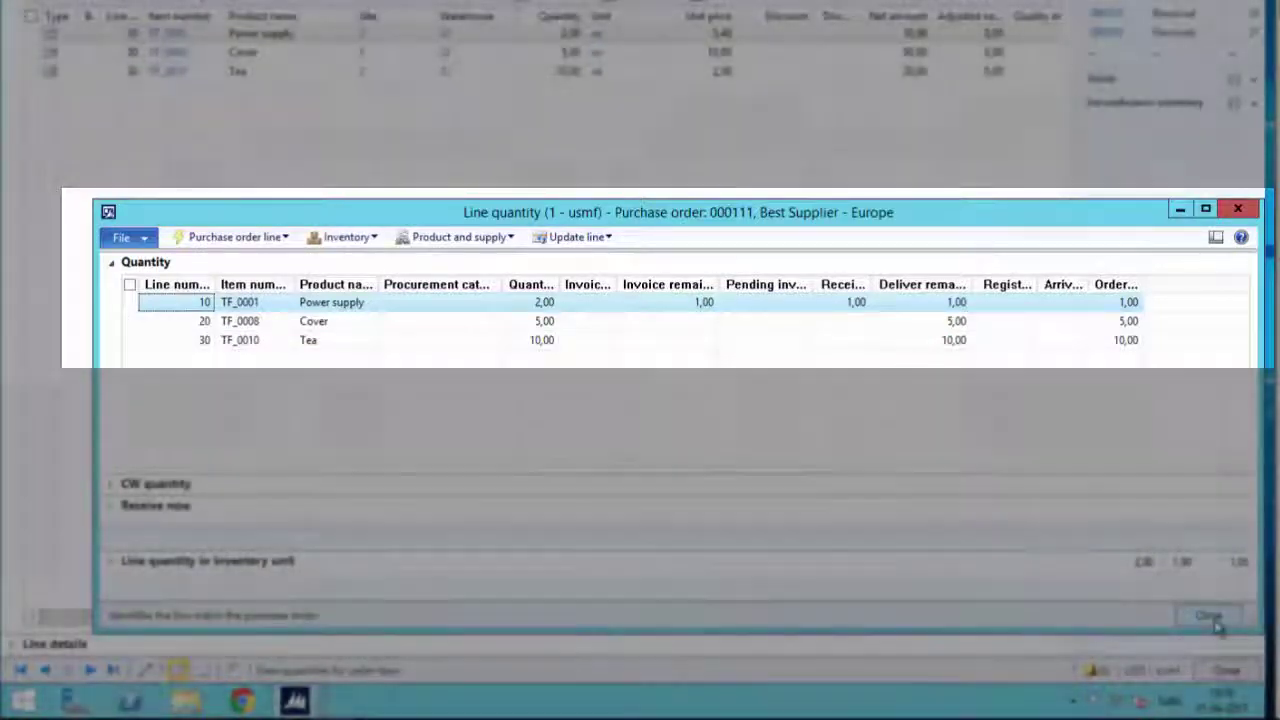
{"action": "left_click", "coordinate": [1196, 619]}
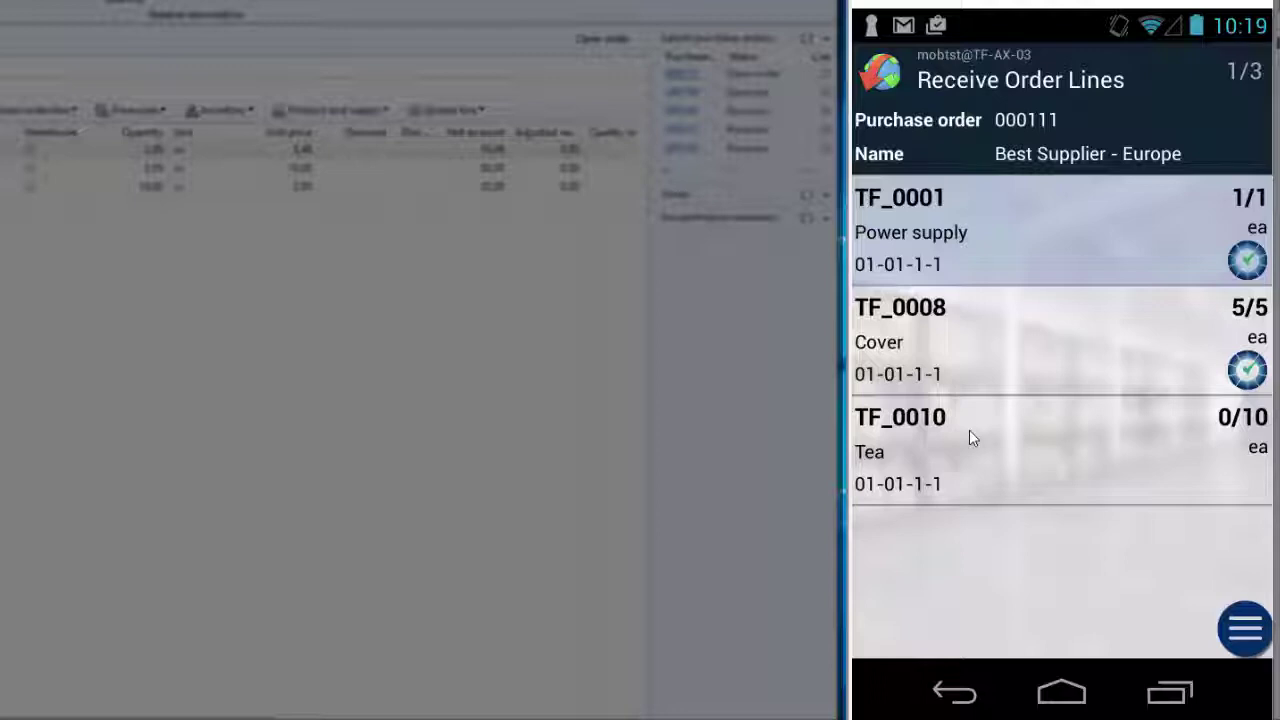
- In Mobile WMS, register the receipt of 10 ea of Tea (TF_0010) on the order
{"action": "left_click", "coordinate": [969, 432]}
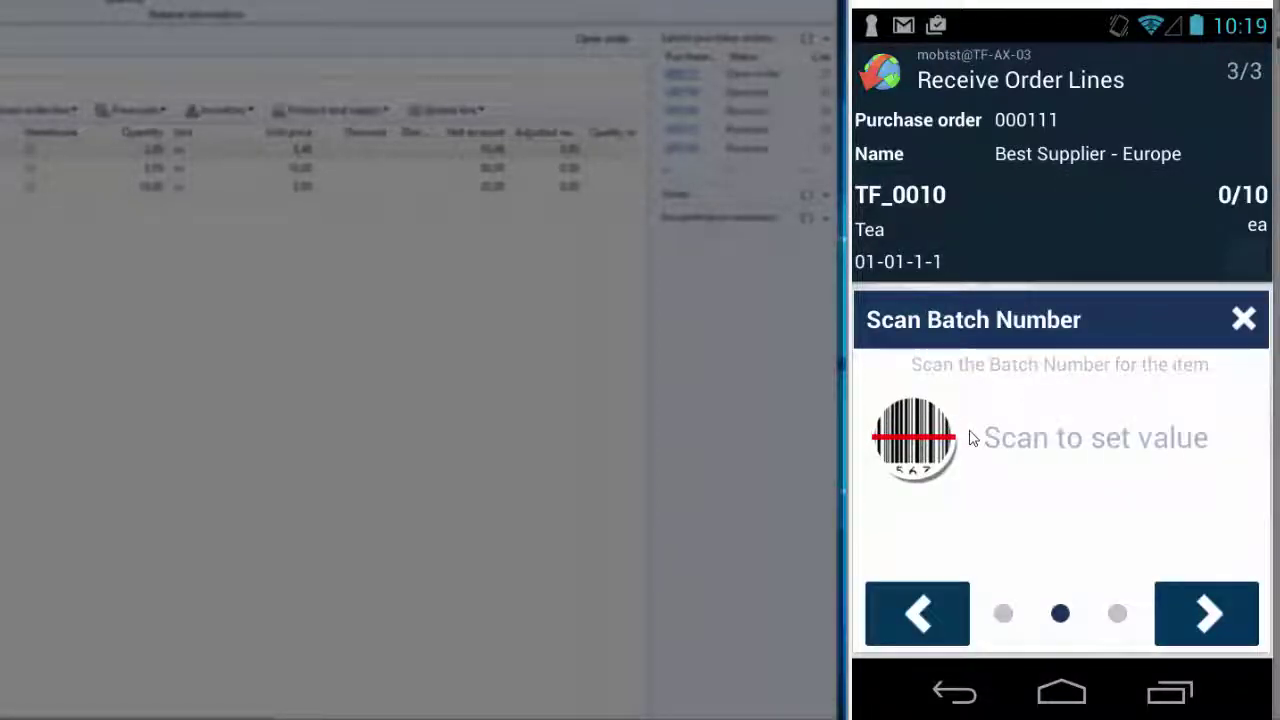
{"action": "left_click", "coordinate": [1207, 613]}
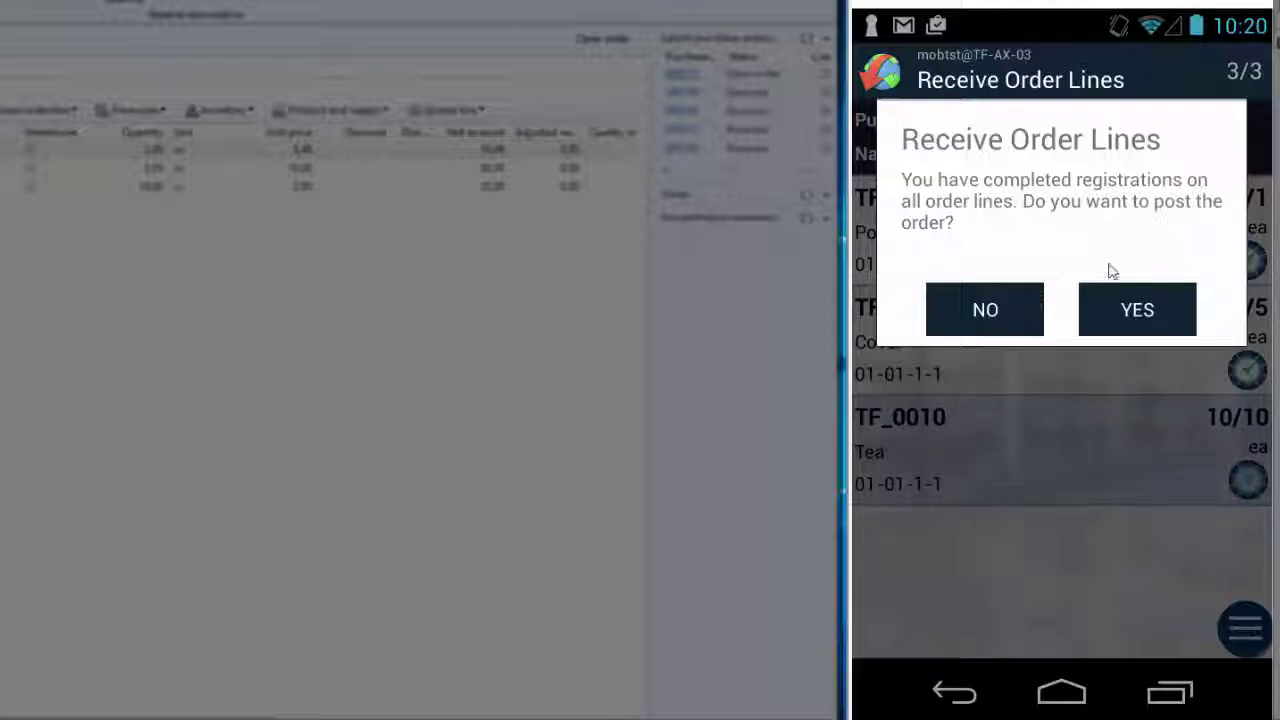
- Post the fully registered order with a packing slip named "PS-" plus the purchase order number and "-1"
{"action": "left_click", "coordinate": [1155, 312]}
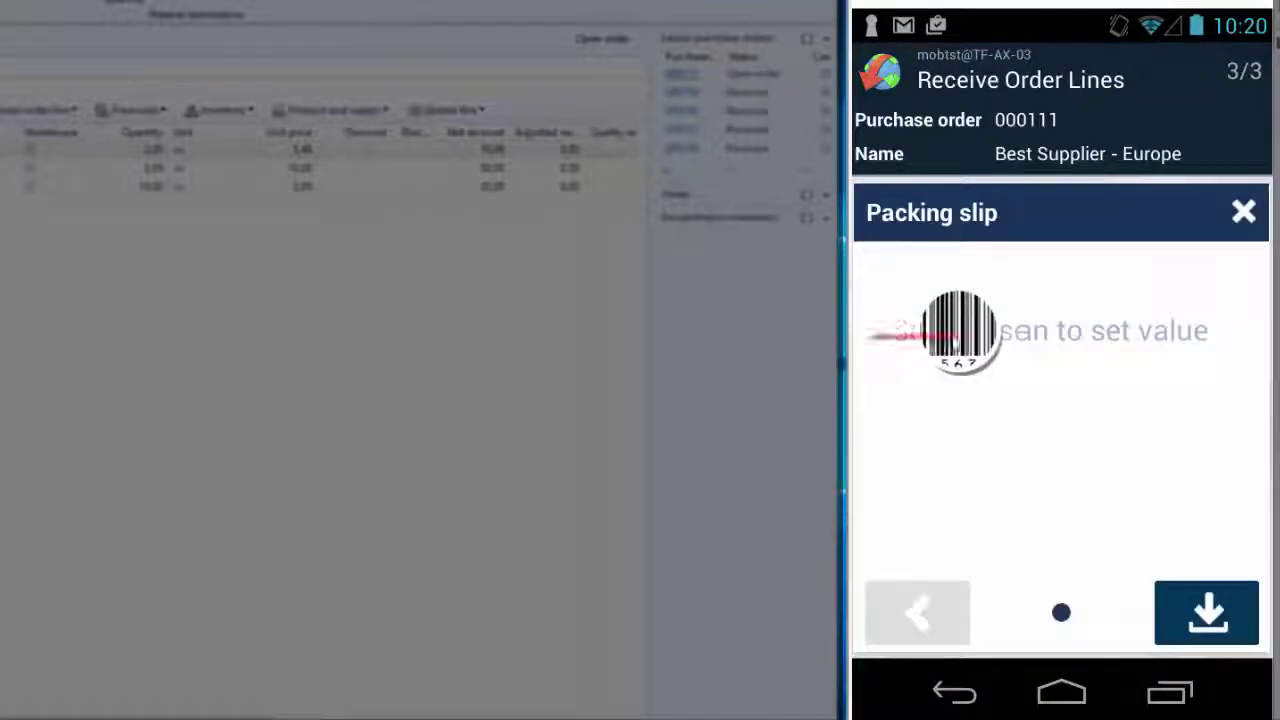
{"action": "type", "text": "PS-000111-1"}
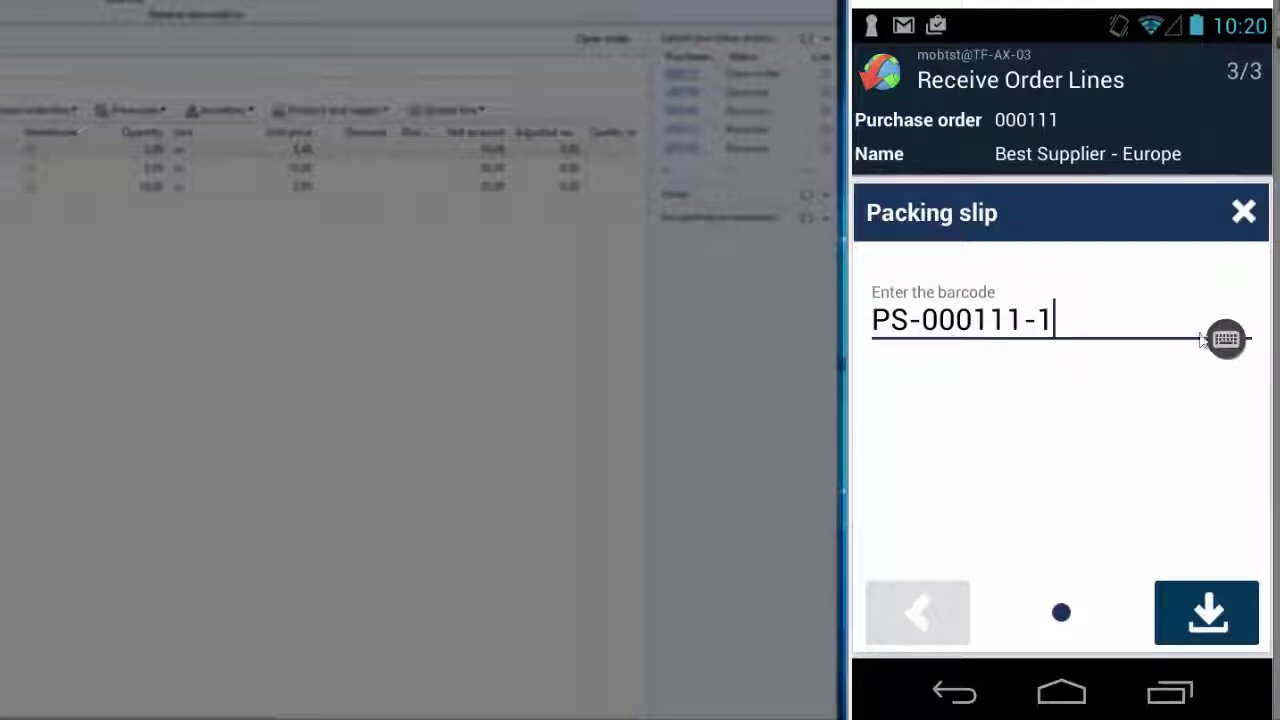
{"action": "left_click", "coordinate": [1236, 603]}
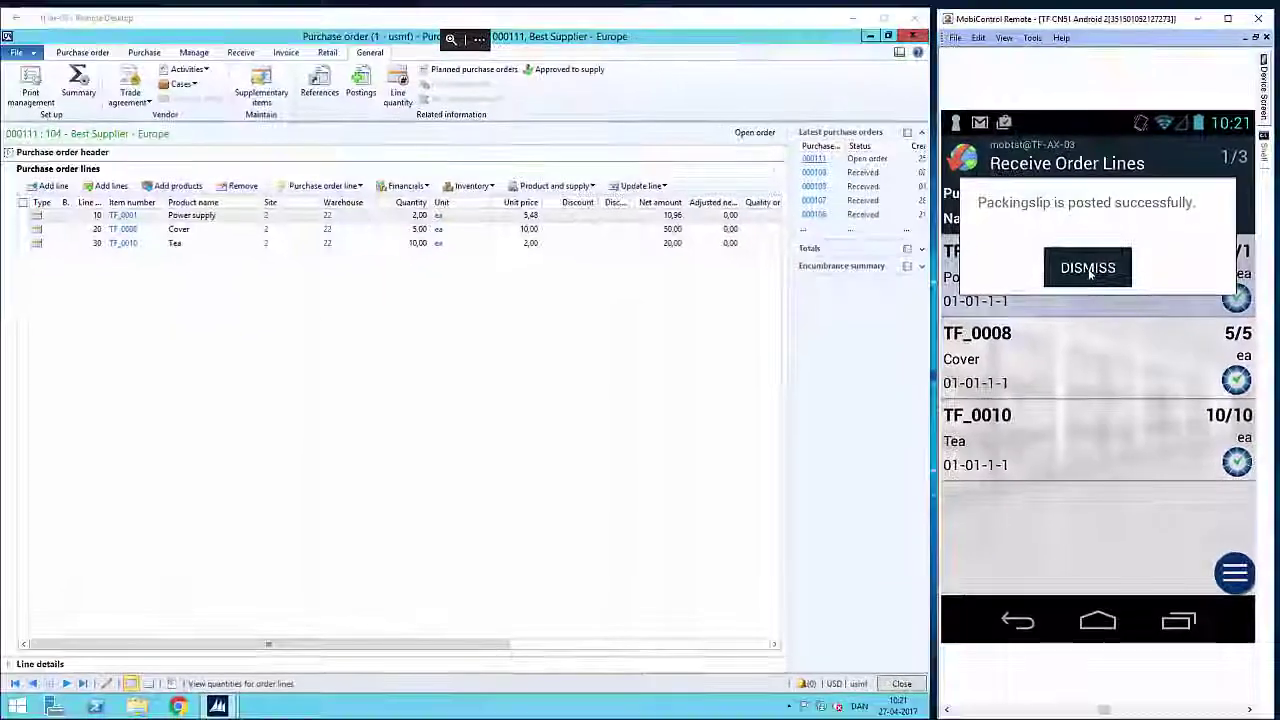
{"action": "left_click", "coordinate": [1055, 227]}
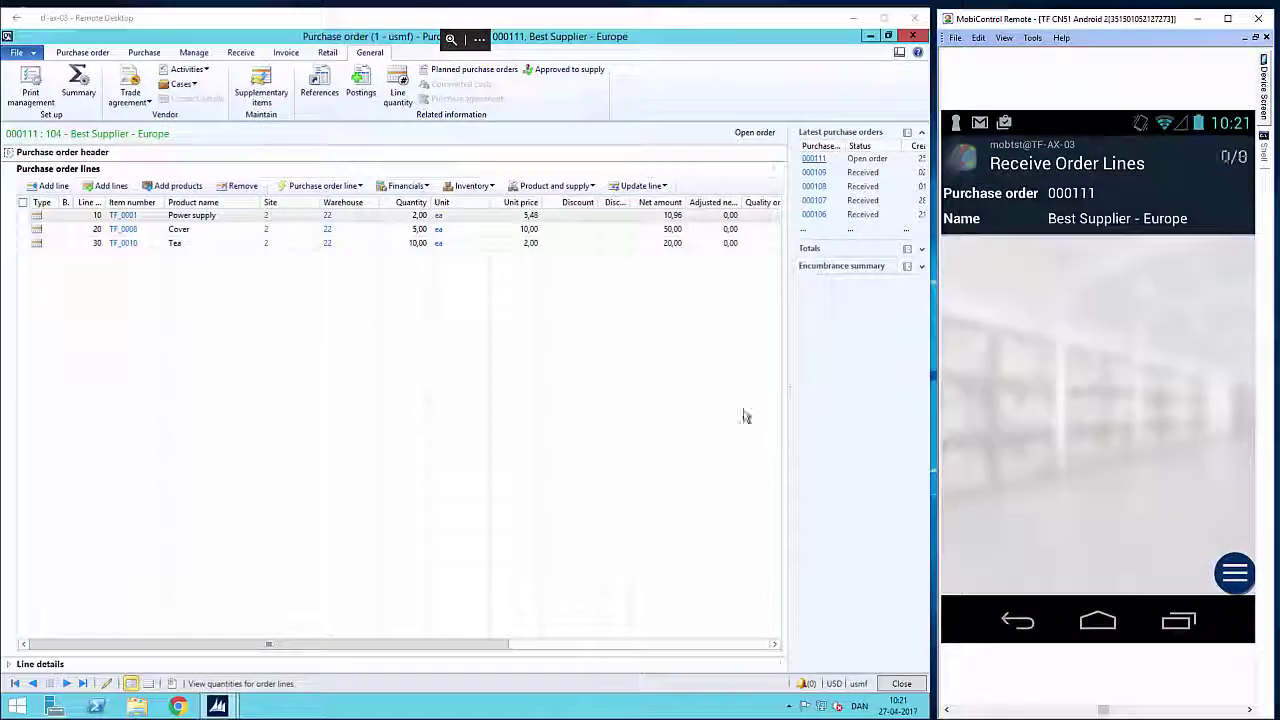
- In Dynamics AX, view the purchase order's line quantities to check what has been received
{"action": "left_click", "coordinate": [397, 95]}
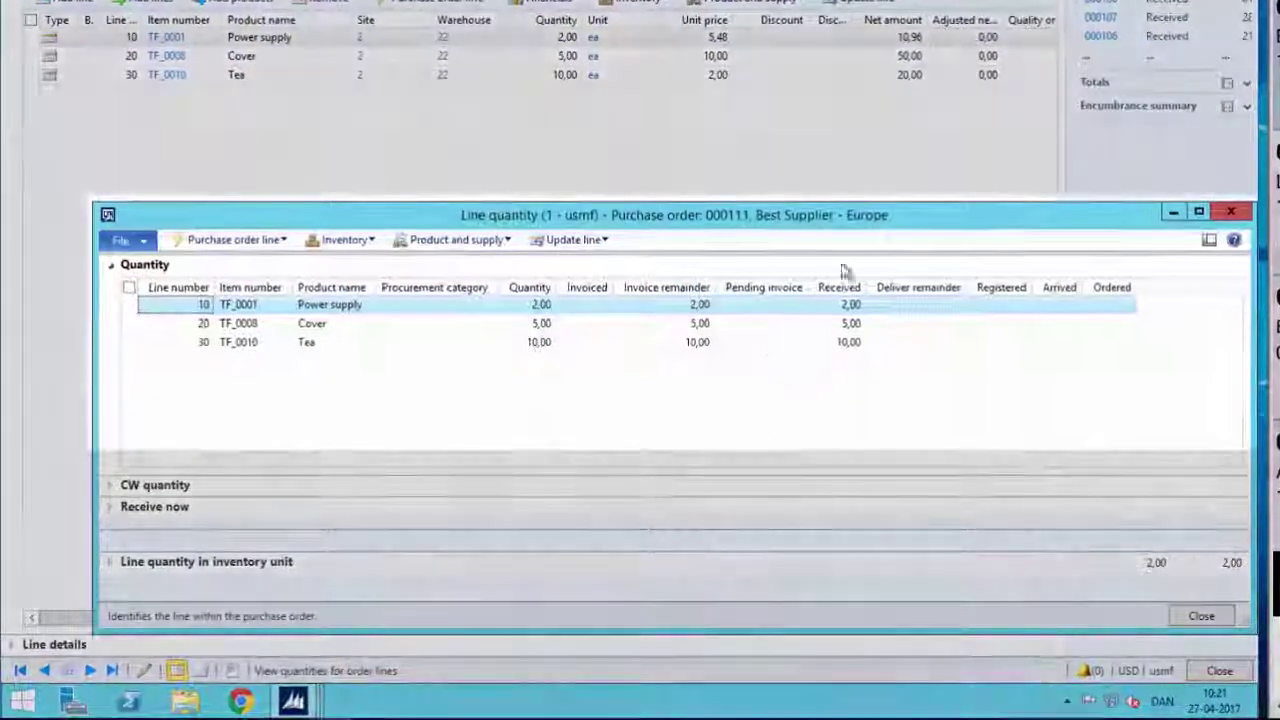